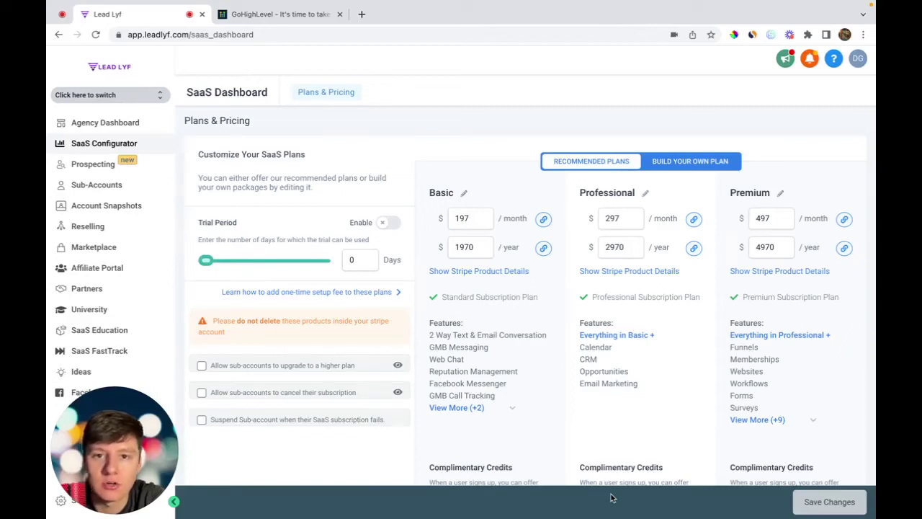
Switch to the GoHighLevel tab and scroll through the HighLevel landing page features.
click(325, 15)
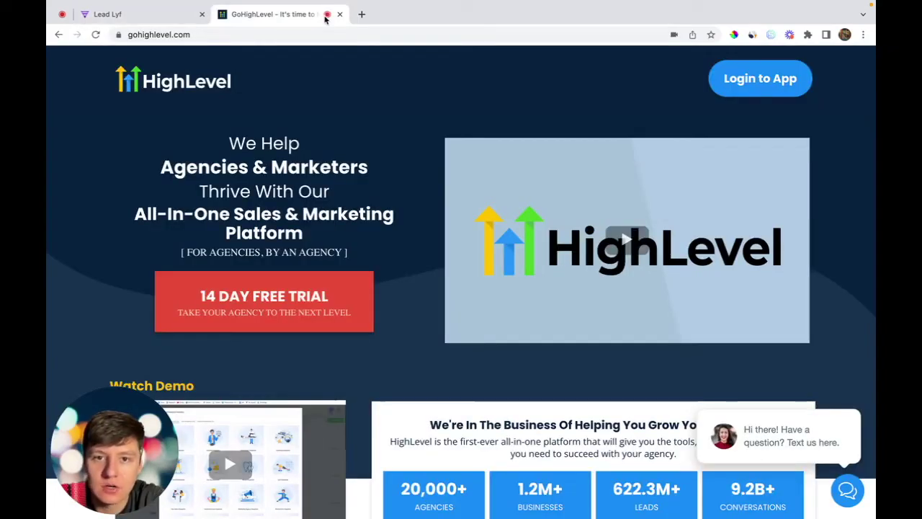
scroll(431, 310, down, 5)
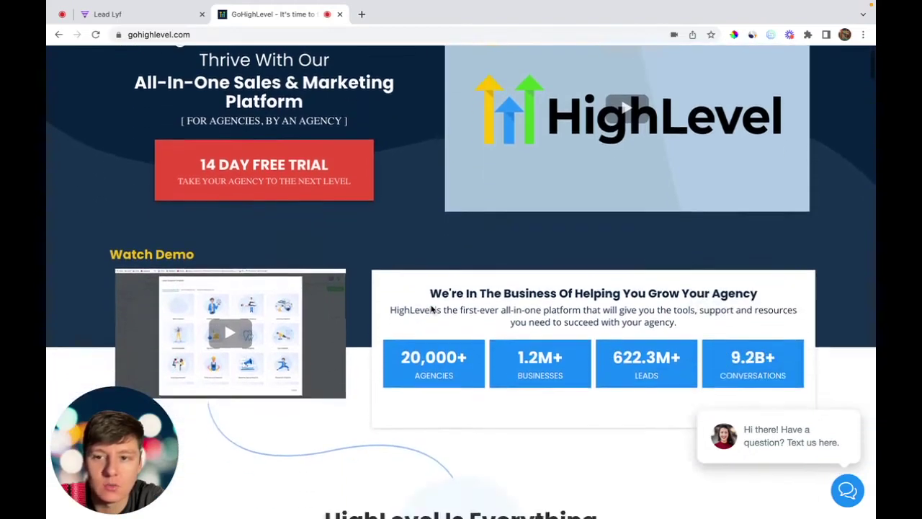
scroll(430, 310, down, 10)
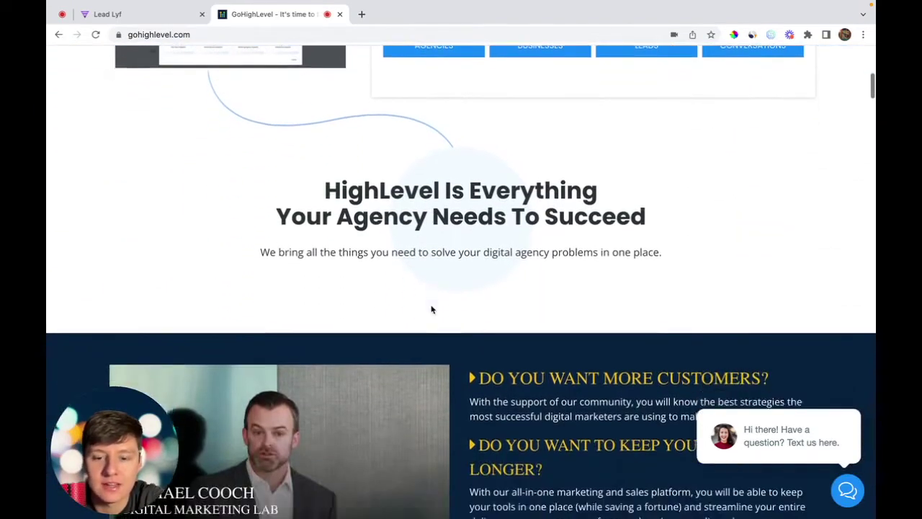
scroll(432, 310, down, 10)
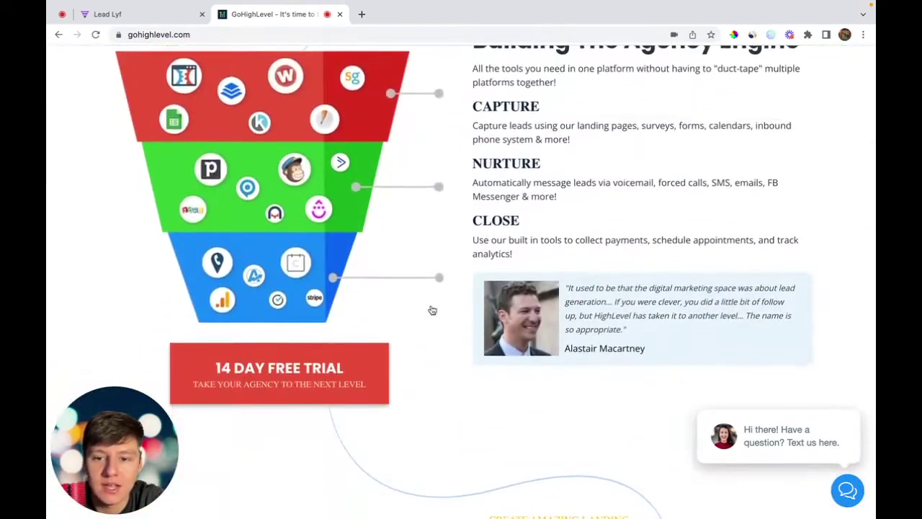
scroll(431, 310, down, 3)
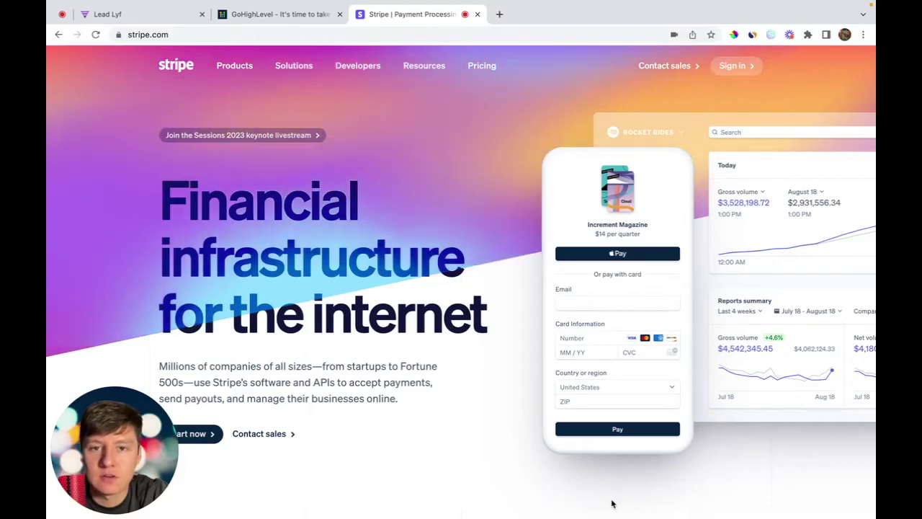
Return to Lead Lyf's Onboarding Form and scroll through its name, company, phone and email fields.
click(154, 17)
scroll(574, 303, down, 5)
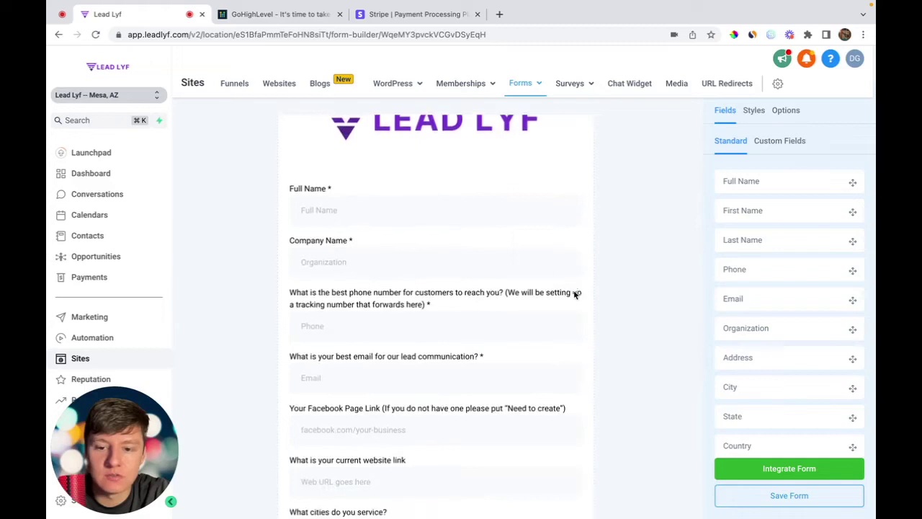
scroll(574, 291, up, 5)
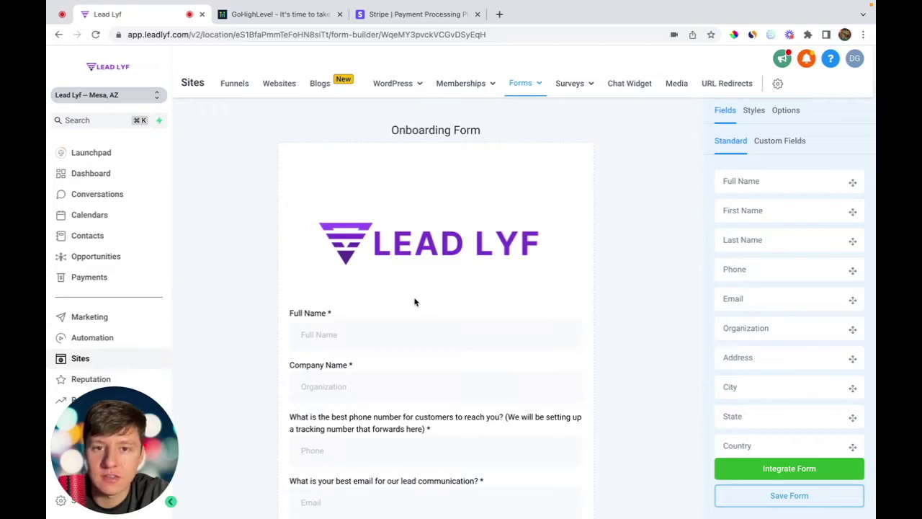
From Agency View, create a new SaaS Account sub-account using the Blank Snapshot.
click(126, 101)
click(237, 138)
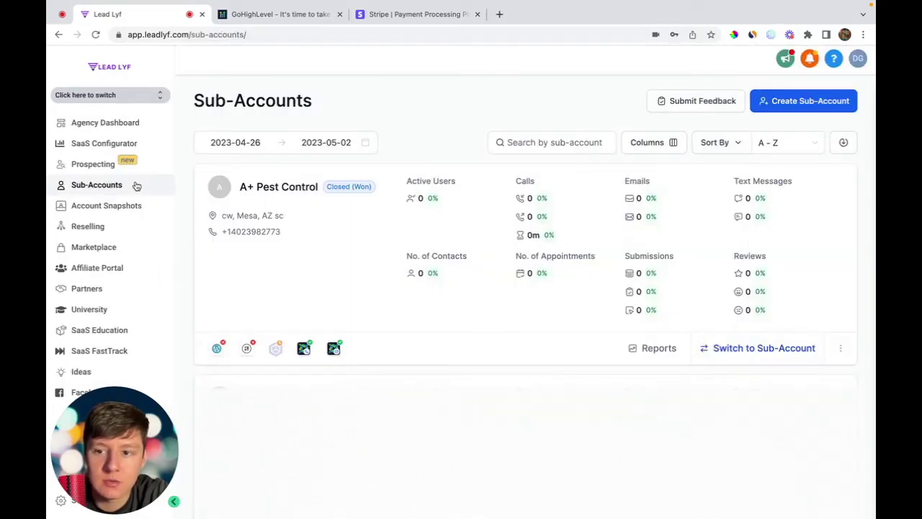
click(787, 103)
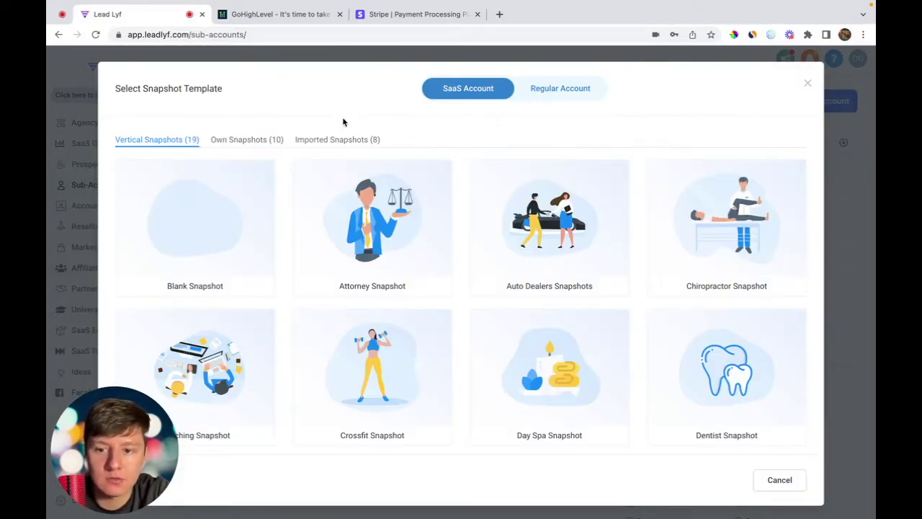
click(213, 230)
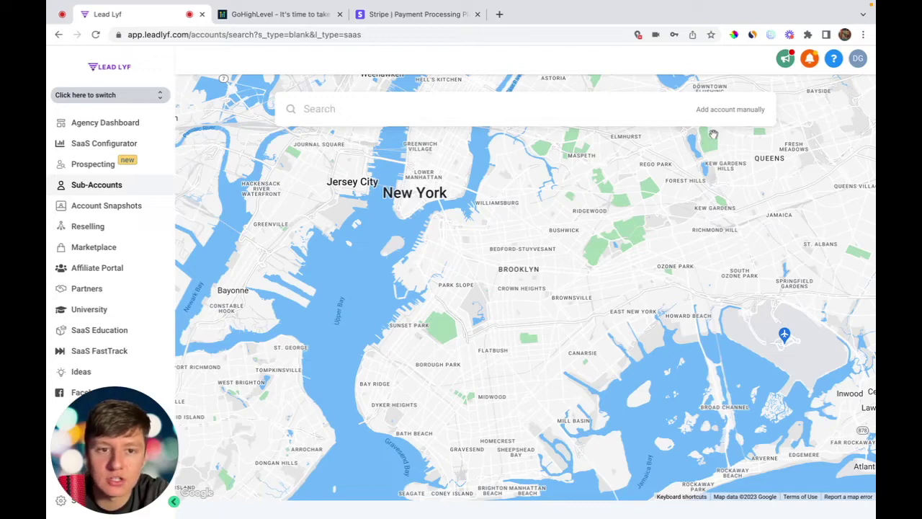
Add the A+ Pest Control account manually and save its account and general info.
click(727, 113)
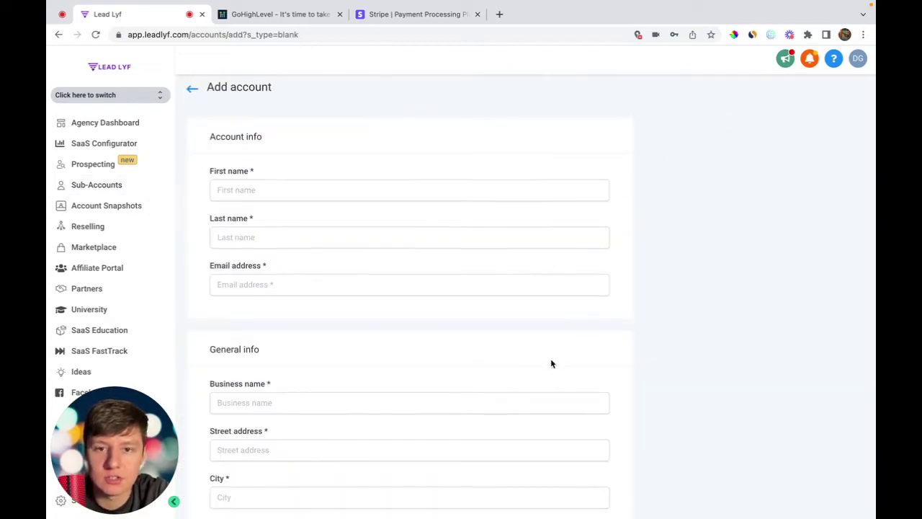
scroll(231, 276, down, 5)
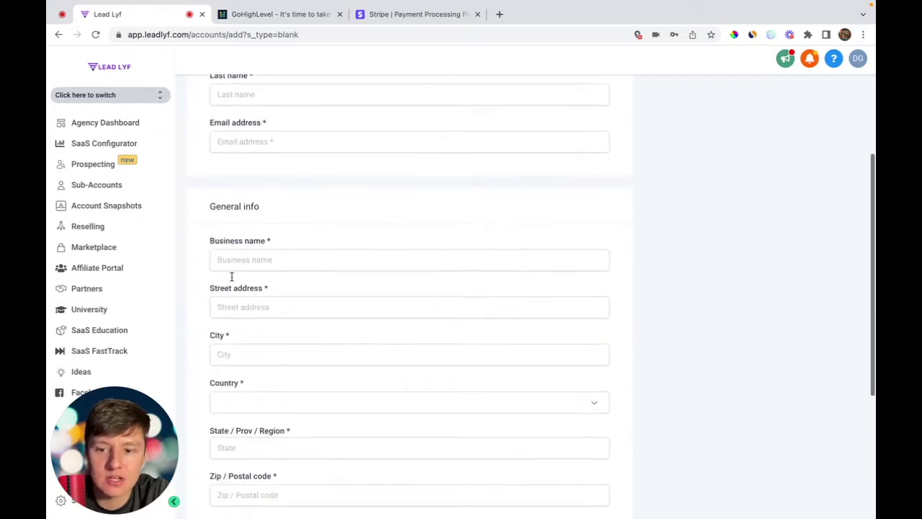
scroll(294, 350, down, 2)
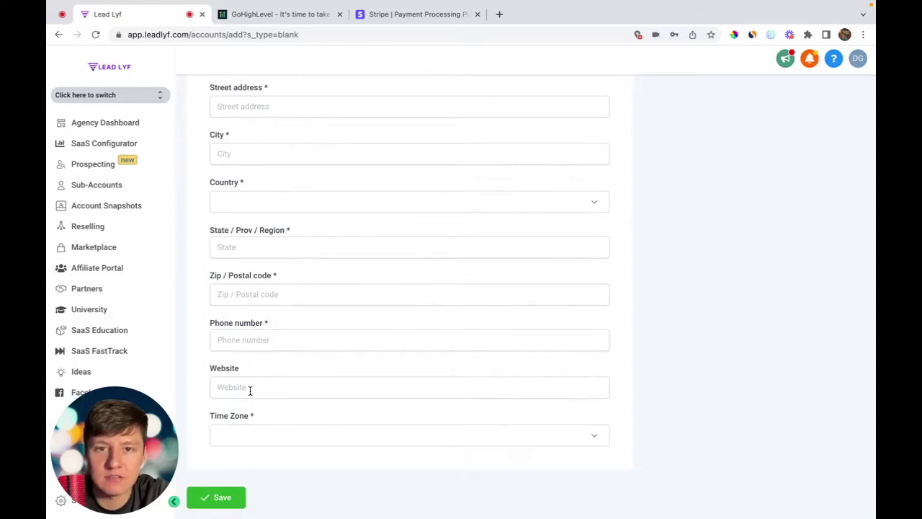
scroll(250, 389, down, 1)
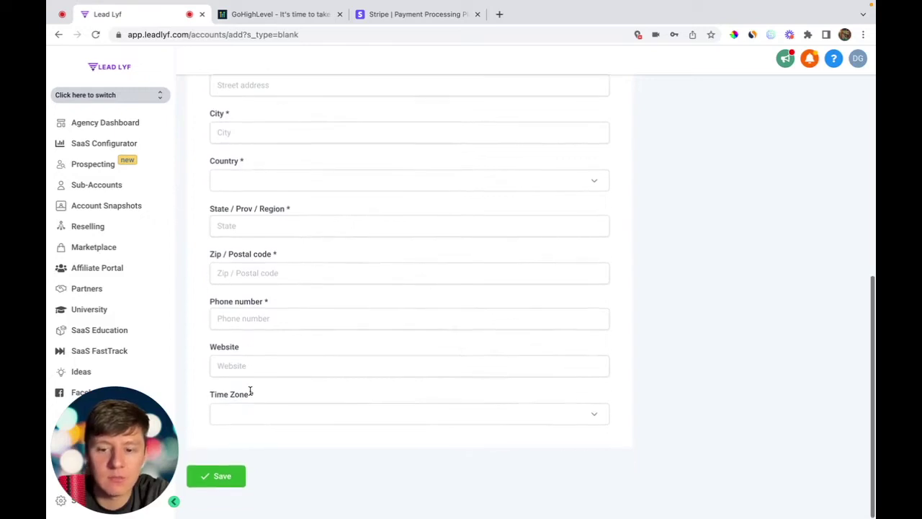
click(231, 478)
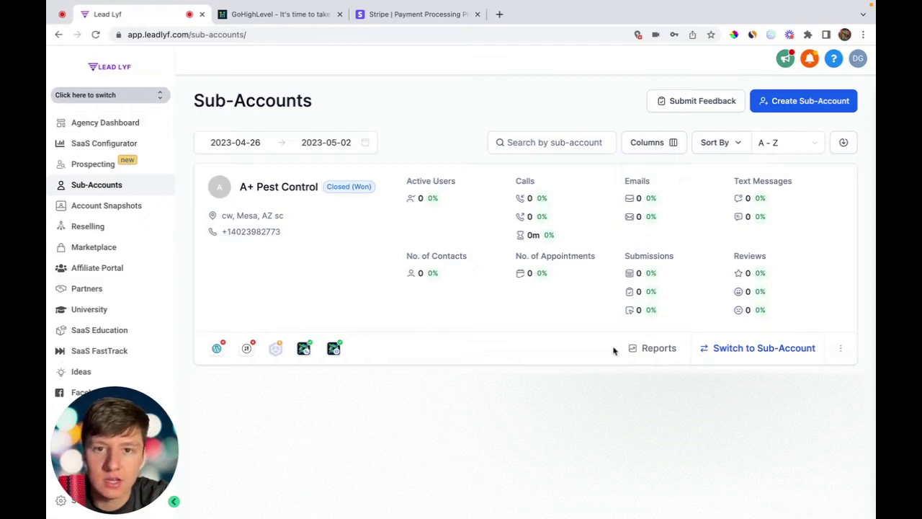
Open the A+ Pest Control sub-account's My Staff settings.
click(731, 350)
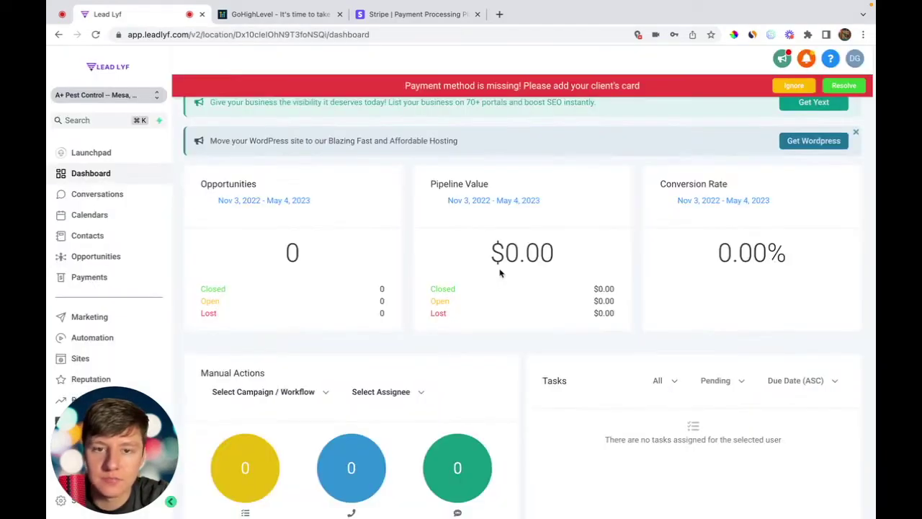
click(60, 504)
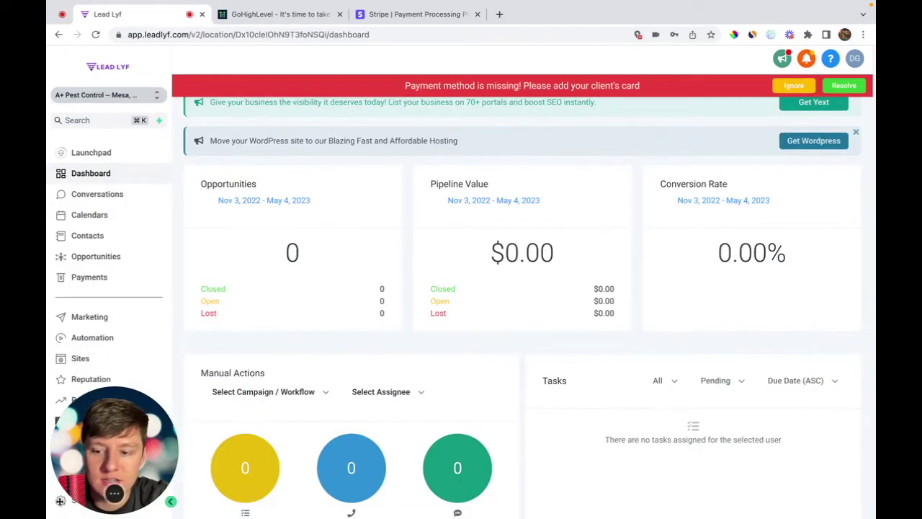
click(115, 263)
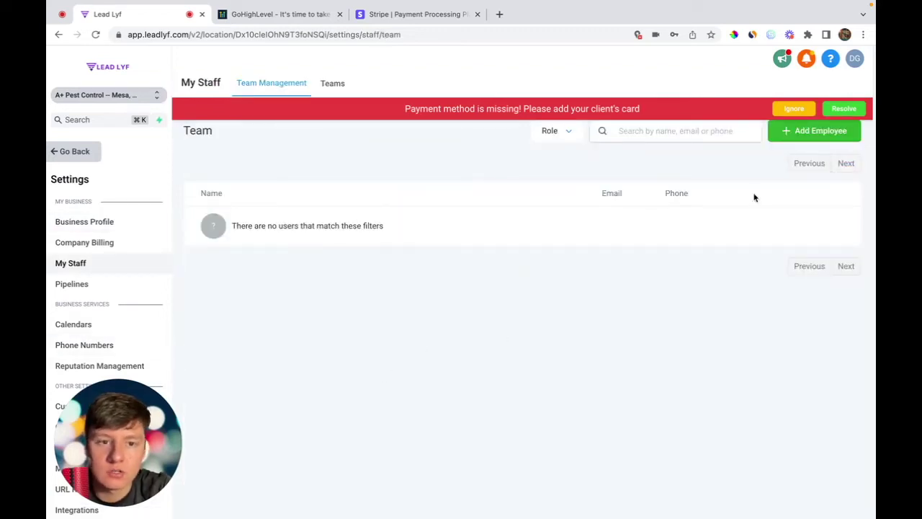
Start a new employee and scroll its form down to the User Permissions section.
click(793, 134)
click(320, 143)
scroll(384, 295, down, 2)
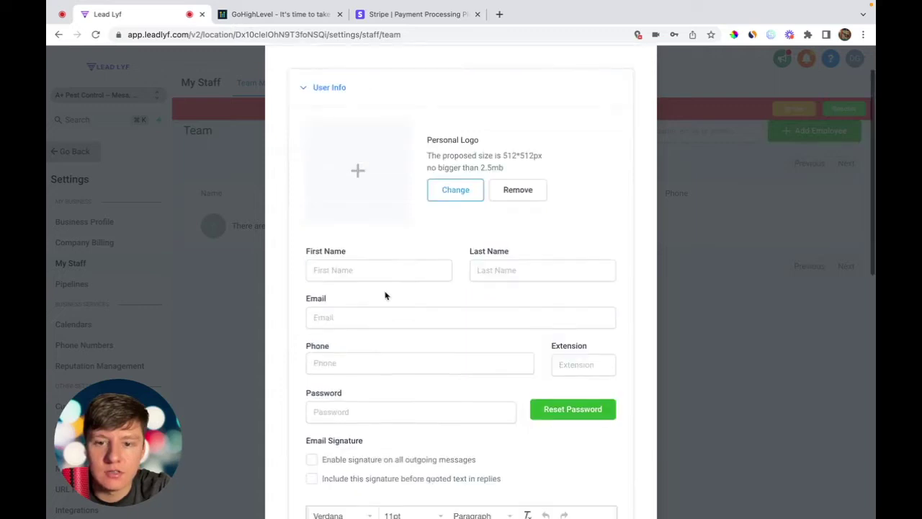
scroll(477, 301, down, 2)
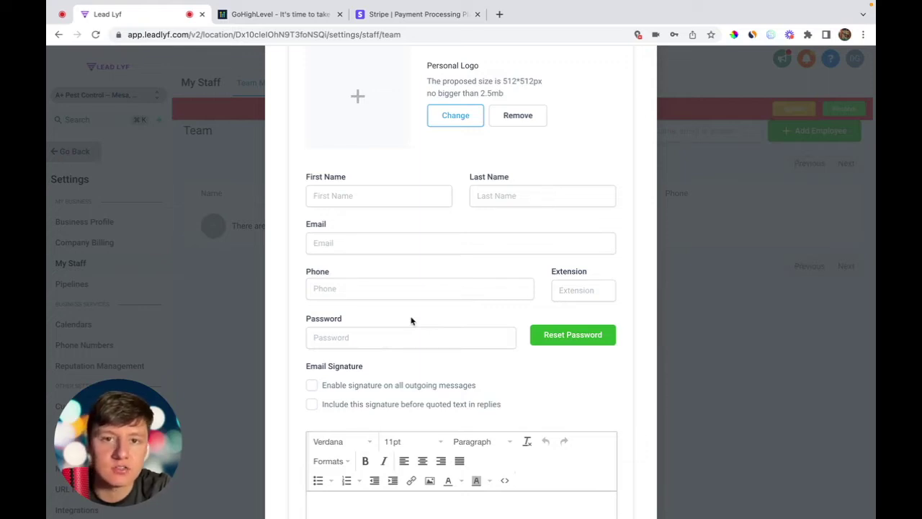
scroll(410, 320, down, 5)
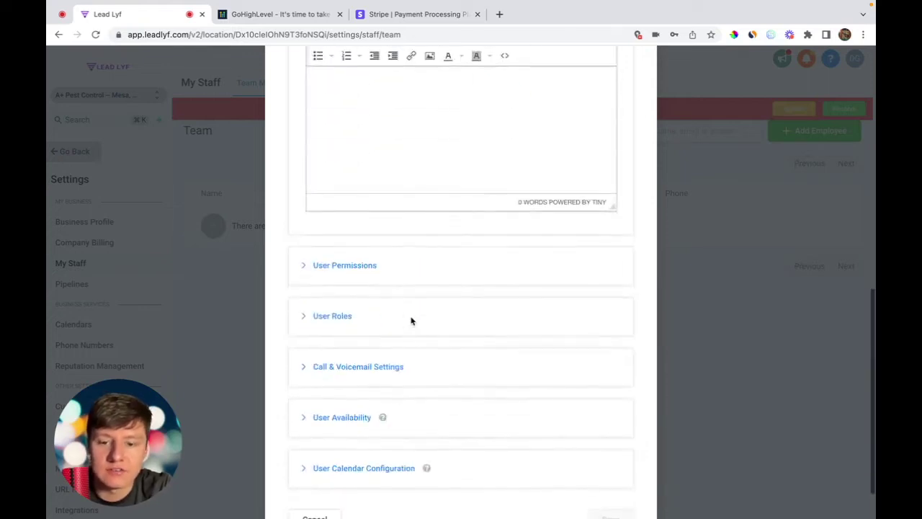
click(357, 266)
Review the new employee's User Permissions toggles.
scroll(357, 268, down, 2)
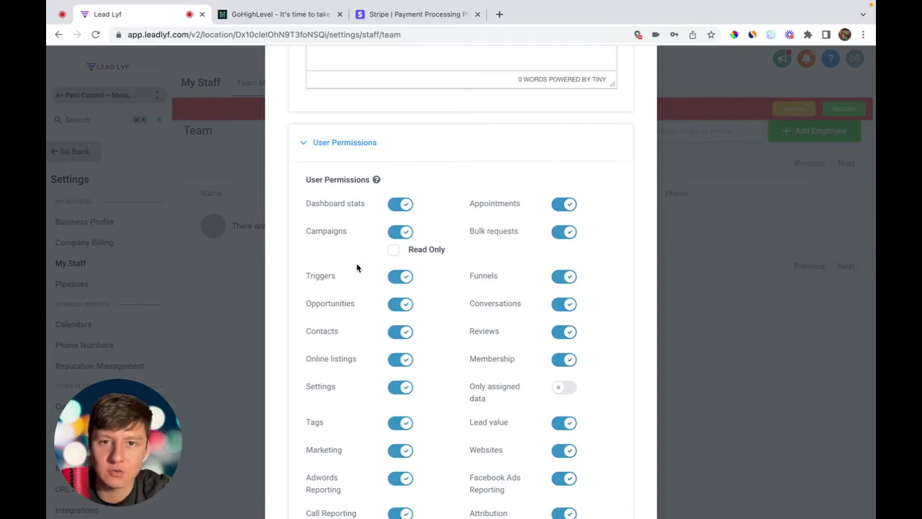
scroll(357, 268, down, 3)
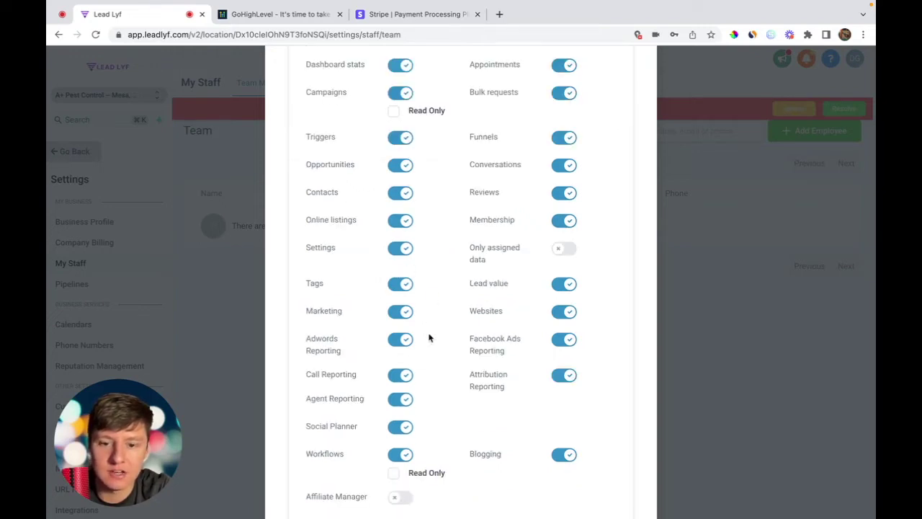
scroll(429, 336, down, 1)
scroll(430, 321, down, 5)
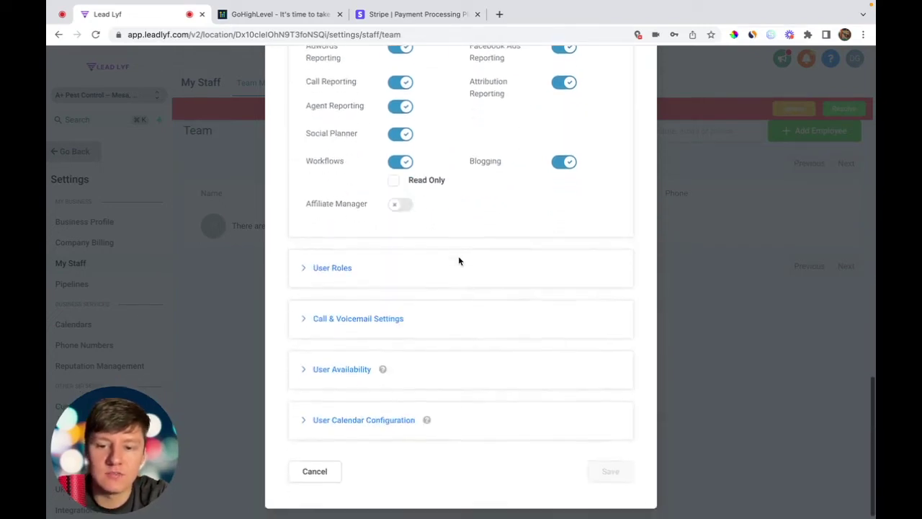
Set the User Role to Admin and save the new employee.
click(345, 268)
click(342, 322)
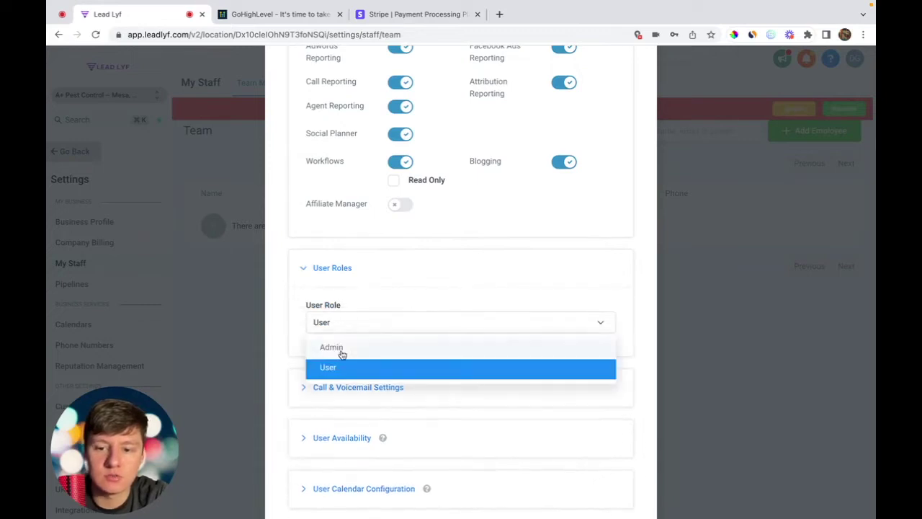
click(341, 351)
scroll(341, 353, down, 1)
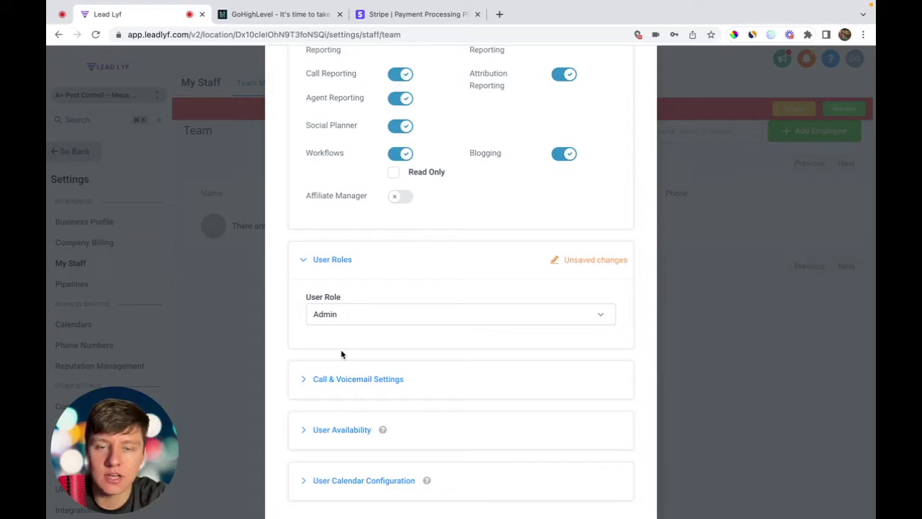
scroll(360, 367, down, 2)
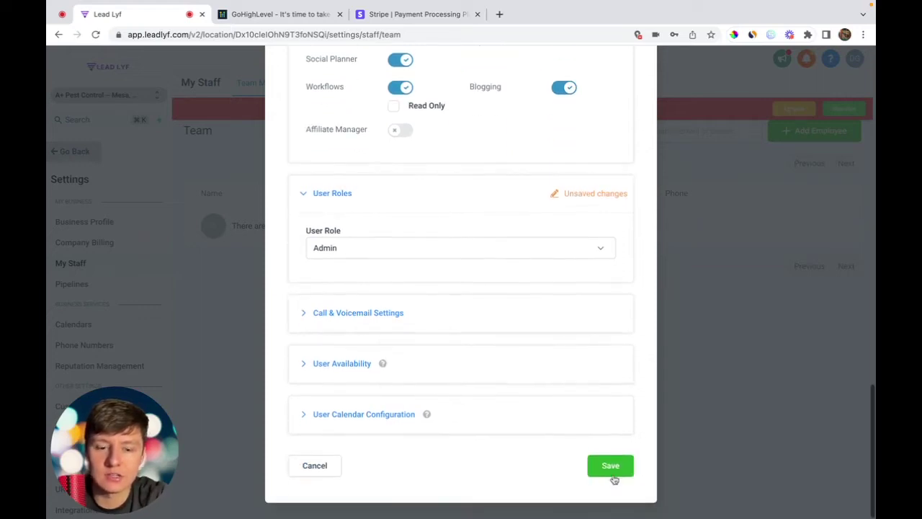
click(614, 473)
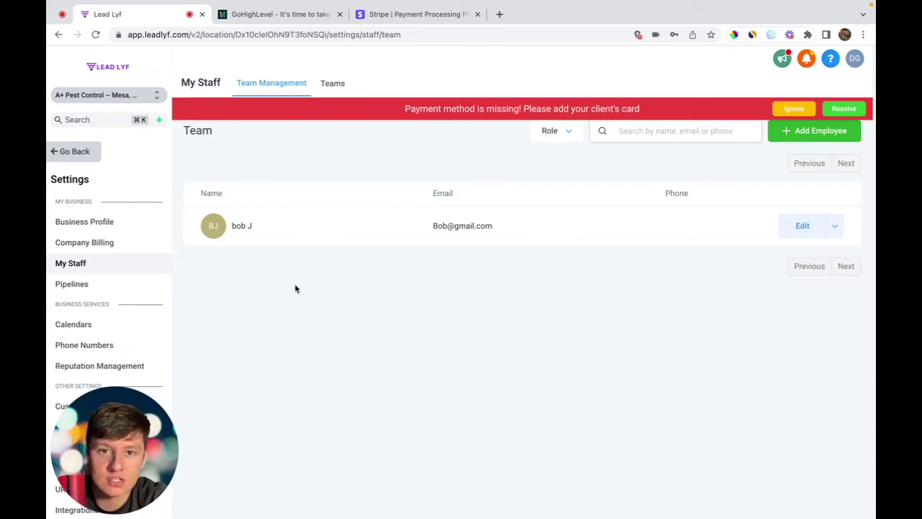
From Agency View, switch A+ Pest Control to SaaS with 'I already have this customer in Stripe'.
click(136, 102)
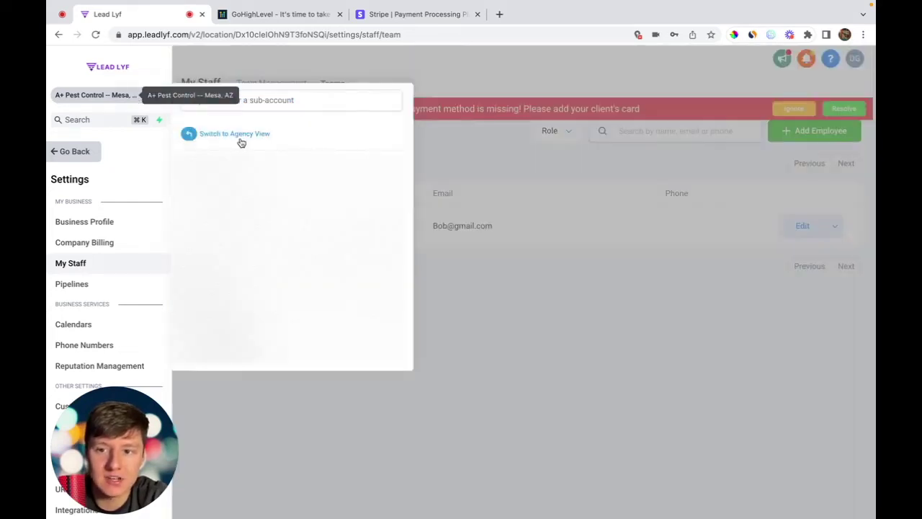
click(243, 140)
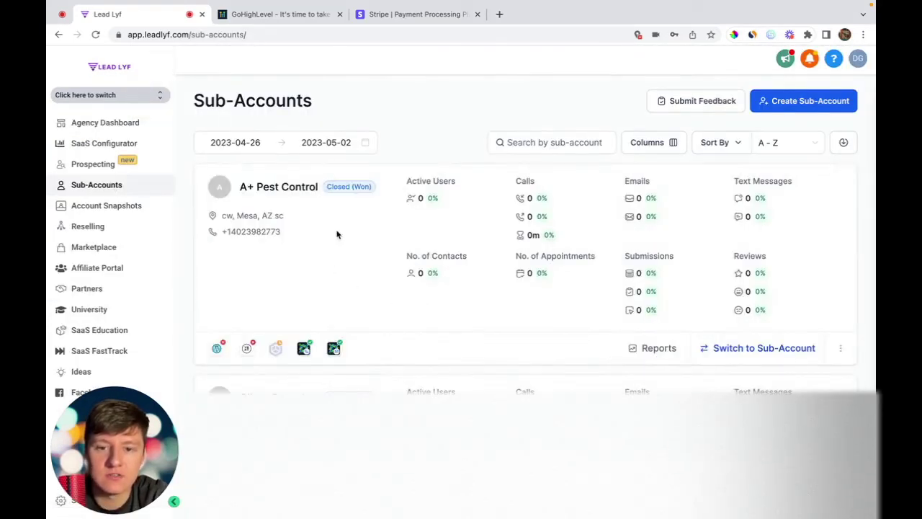
click(840, 348)
click(824, 388)
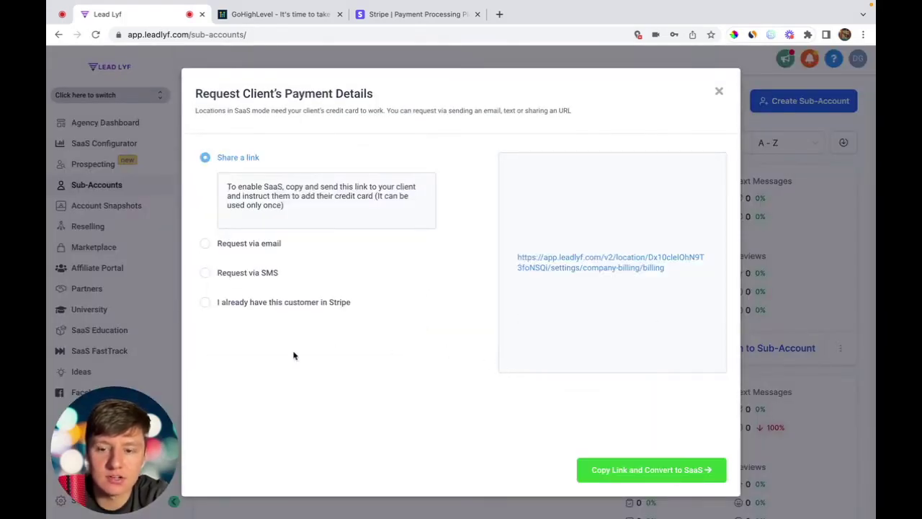
click(205, 304)
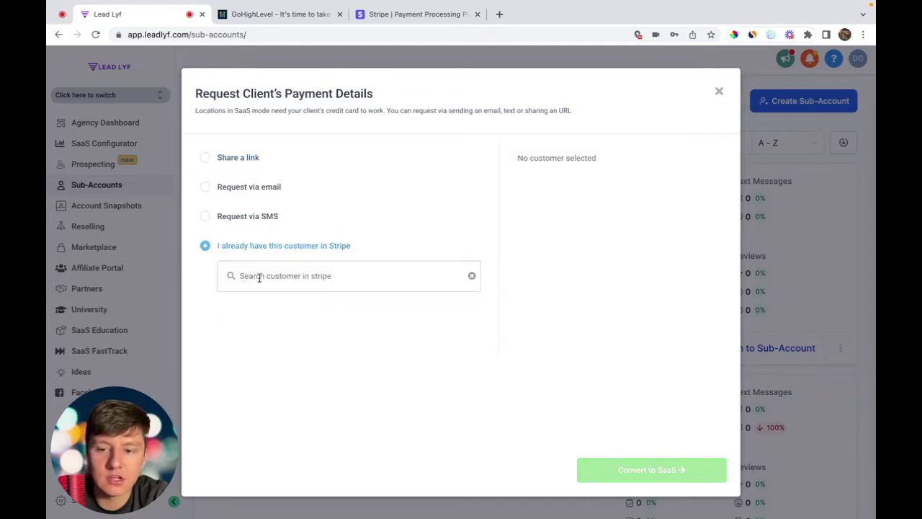
click(686, 467)
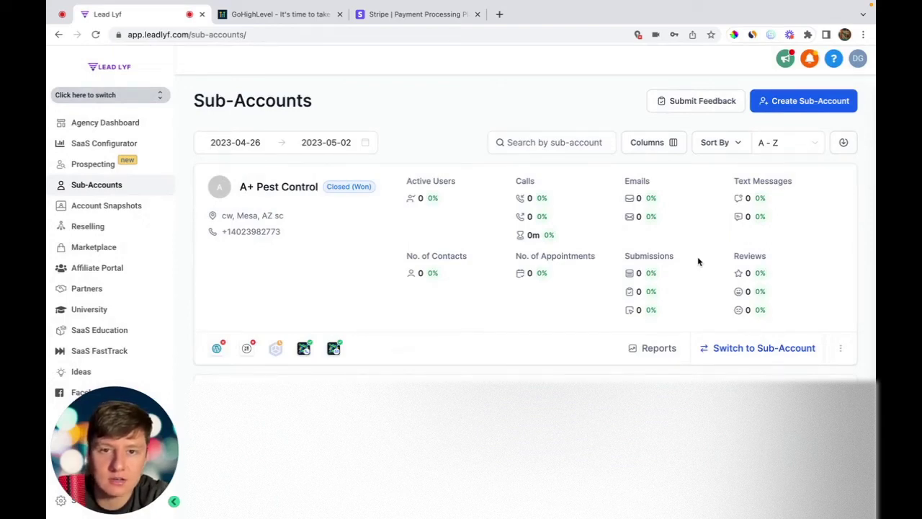
Switch into the A+ Pest Control sub-account from its card.
click(757, 348)
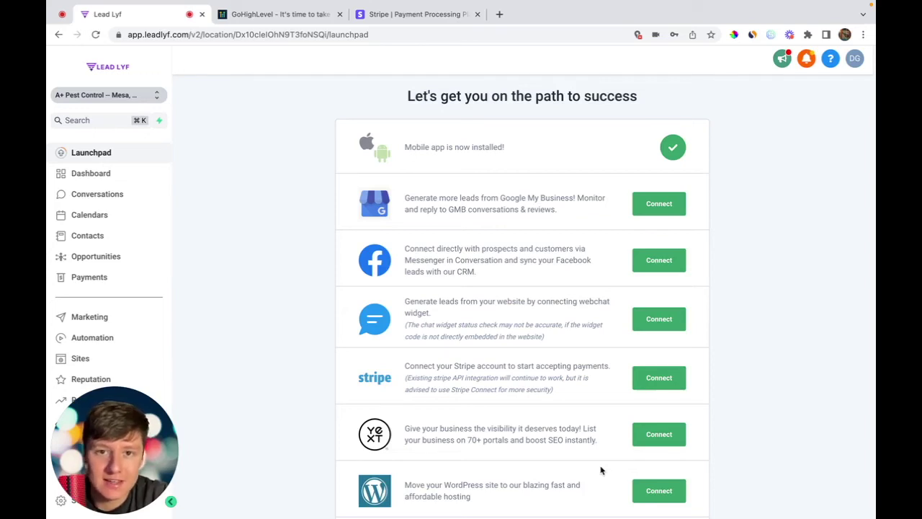
Open the Onboarding Tutorial from the Onboarding Course sidebar item and scroll its lessons.
mouse_move(101, 461)
drag(101, 461, 246, 429)
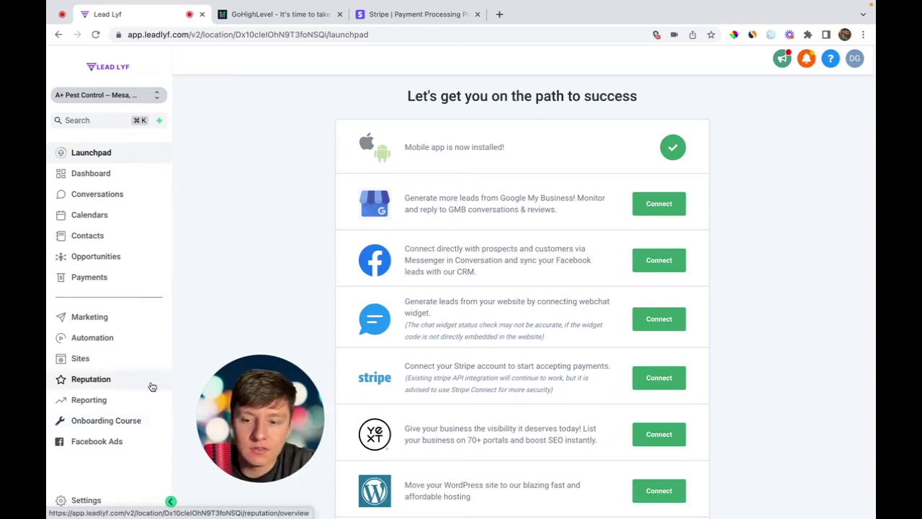
click(133, 429)
drag(270, 386, 154, 401)
click(257, 330)
scroll(552, 384, down, 3)
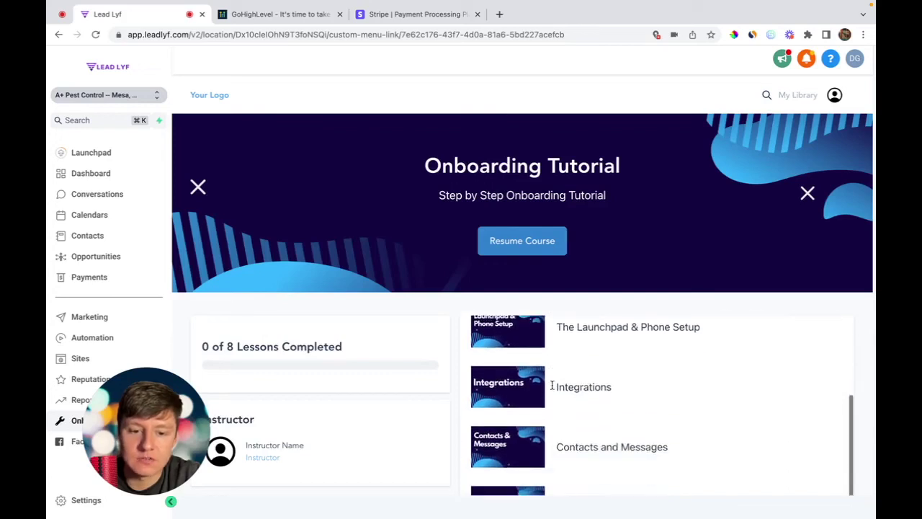
scroll(408, 377, down, 1)
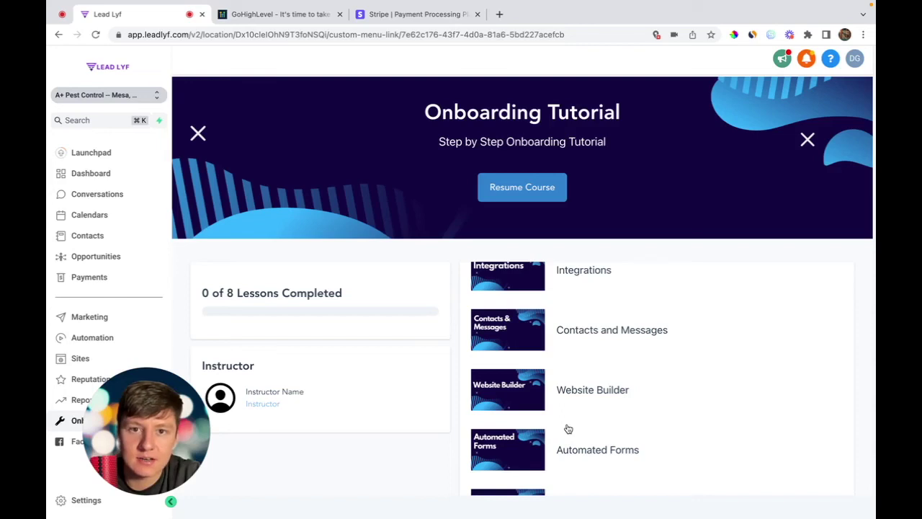
scroll(569, 428, up, 3)
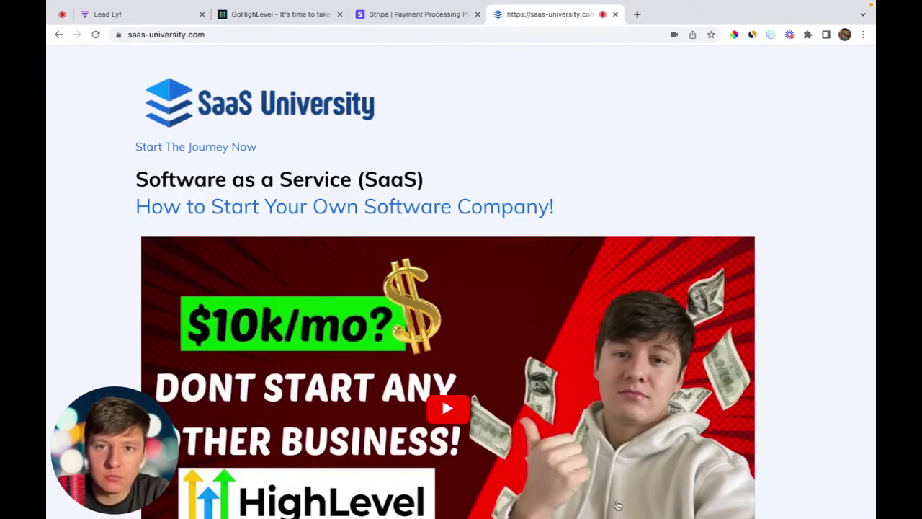
Scroll saas-university.com to the Get Your Free Course button and What You Will Learn! section.
scroll(618, 506, down, 4)
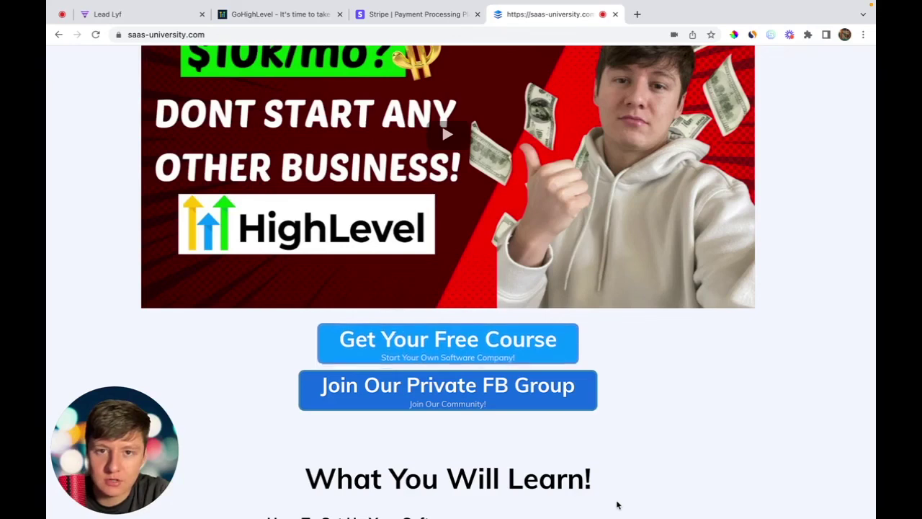
scroll(617, 506, down, 1)
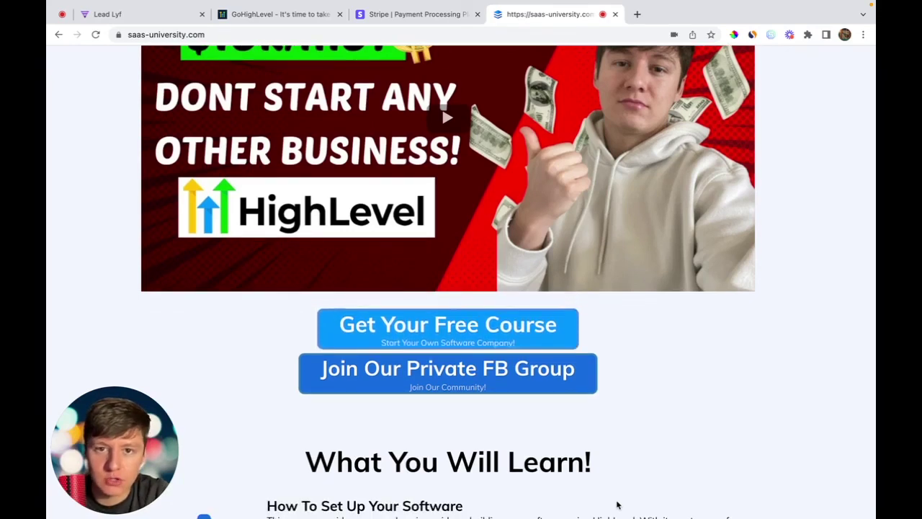